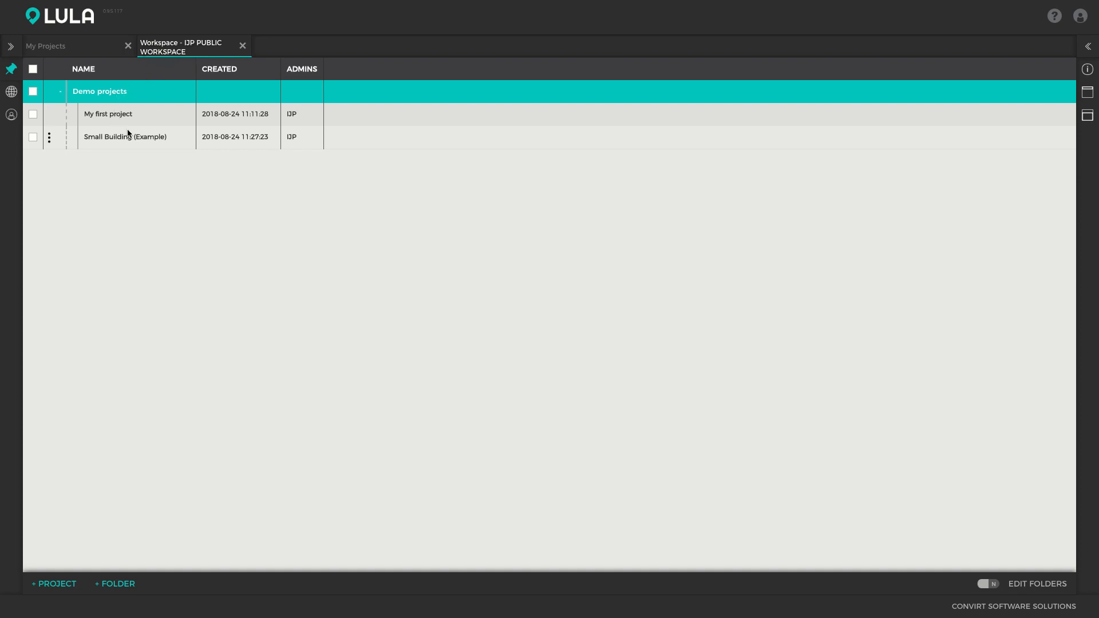
Open My first project from Demo projects, open its Bill of Quantities module, and collapse the expanded module list
left_click(136, 116)
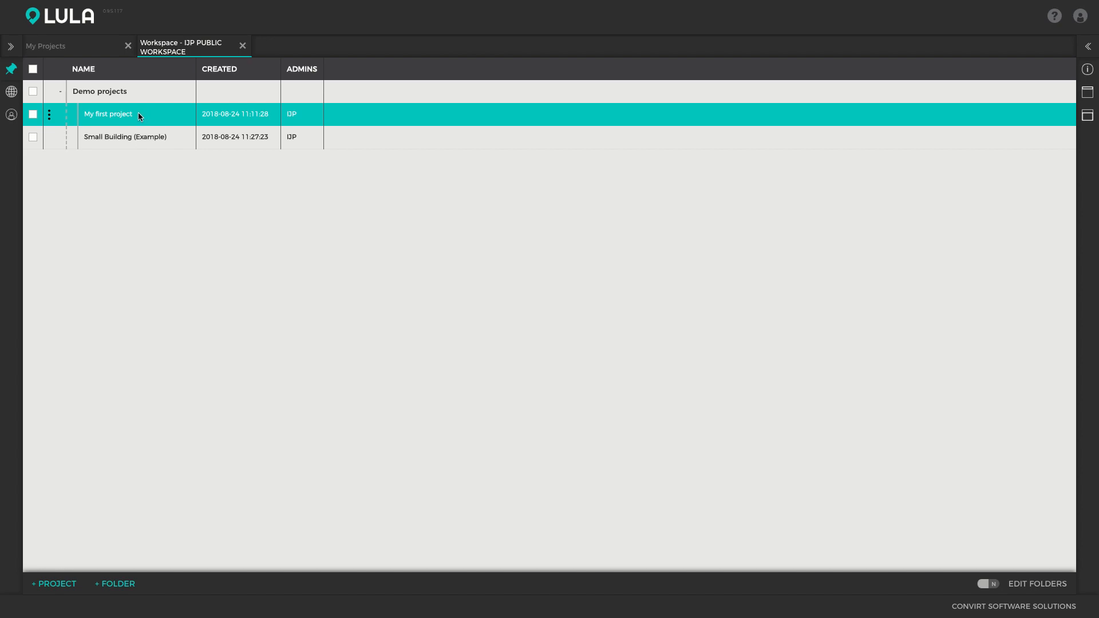
double_click(138, 113)
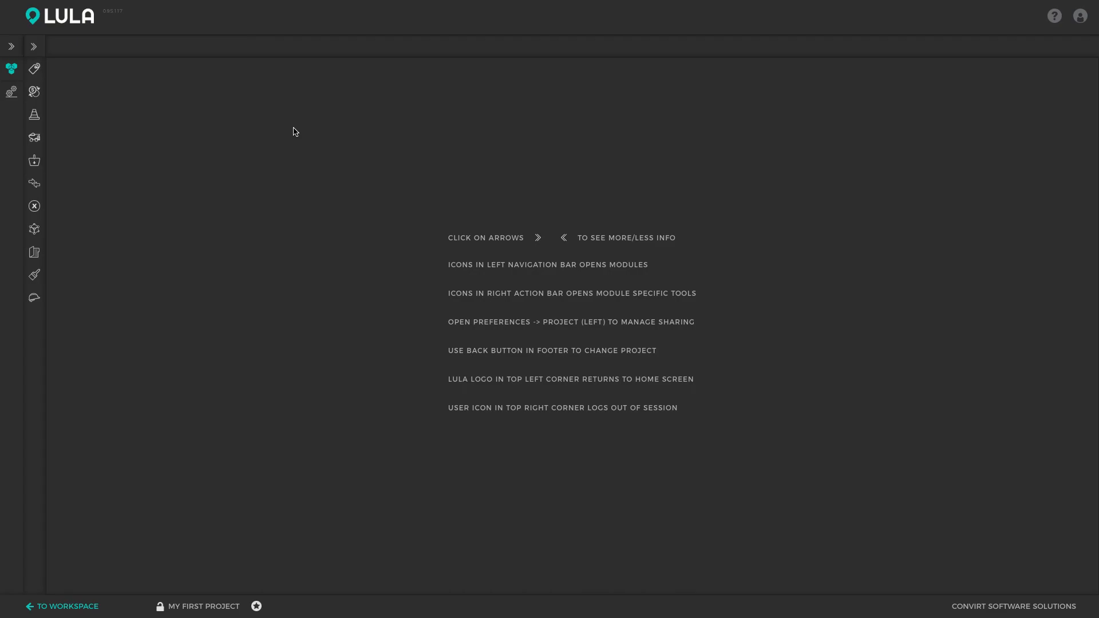
left_click(34, 47)
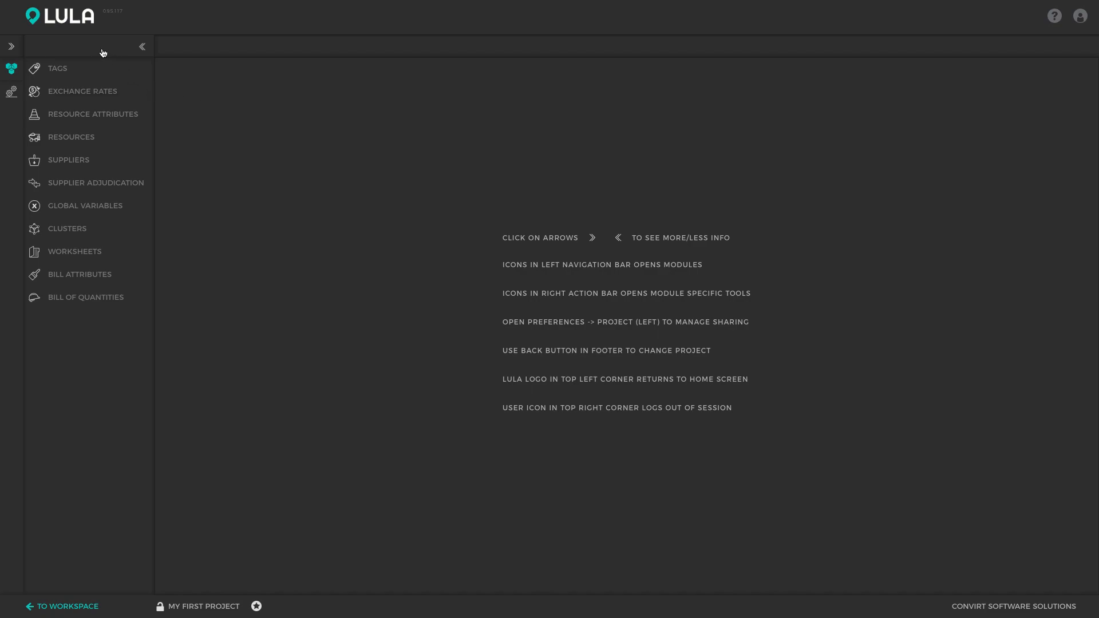
left_click(83, 299)
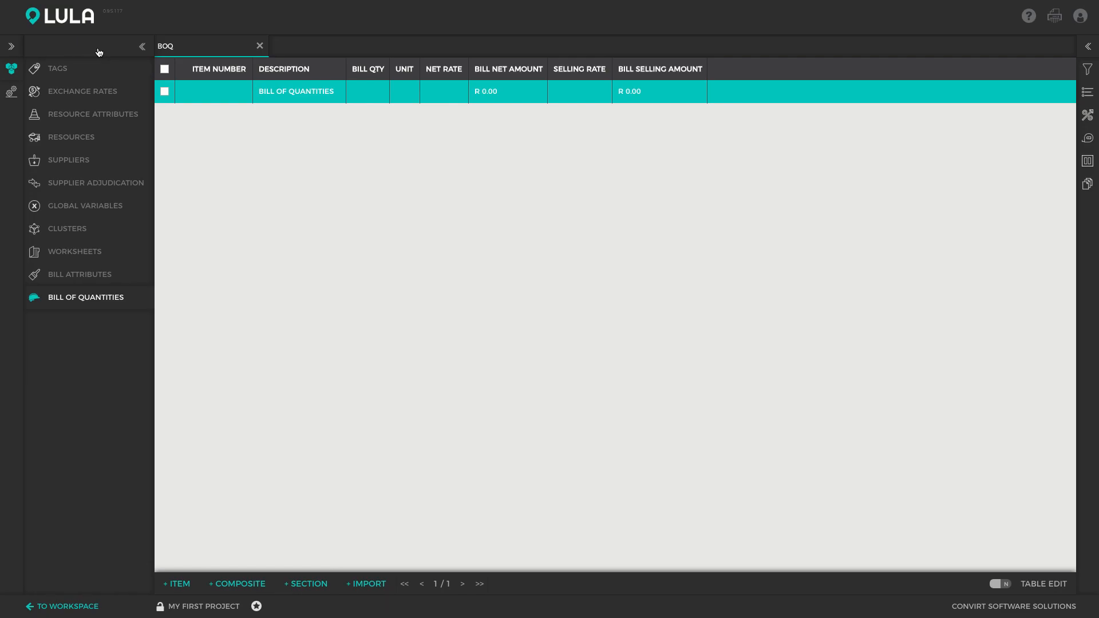
left_click(99, 52)
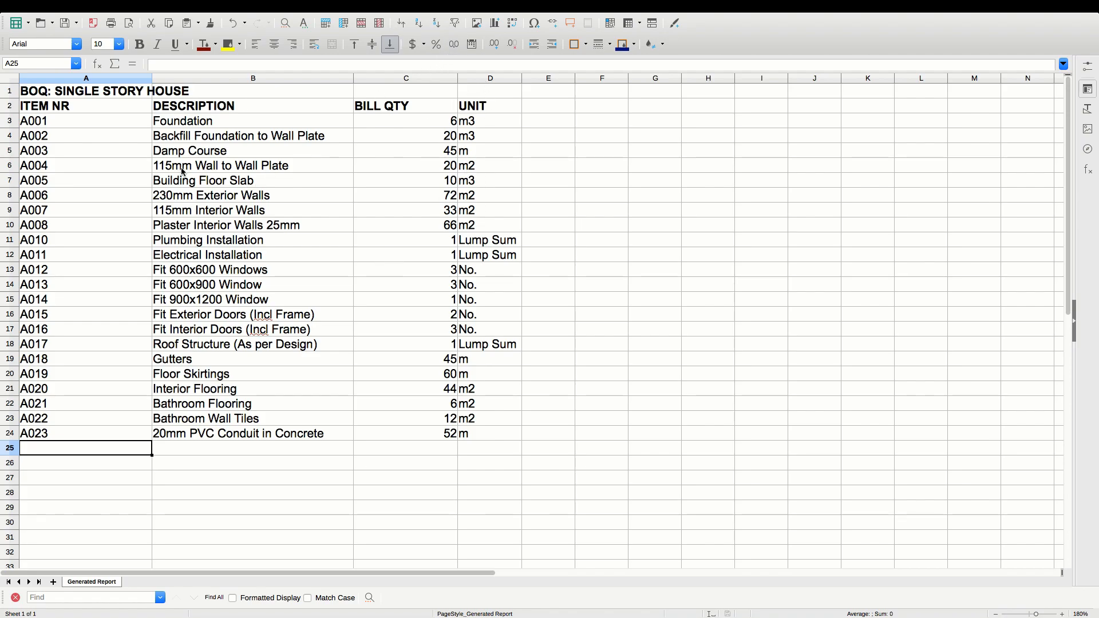
In the BOQ spreadsheet, delete the title row and the column header row, and save the file
left_click(122, 125)
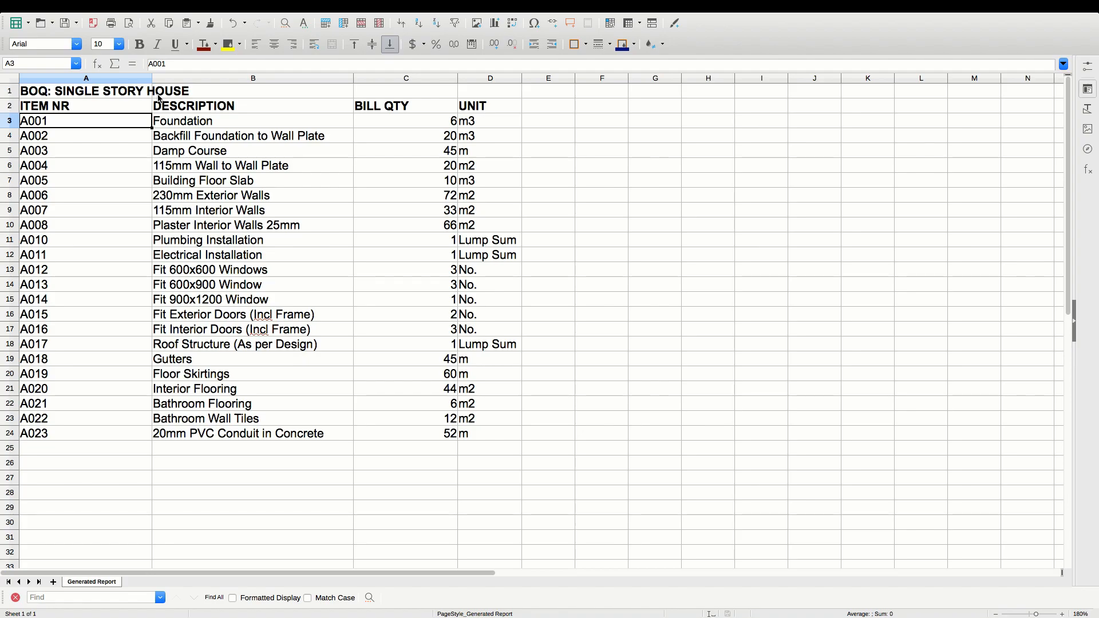
left_click(72, 95)
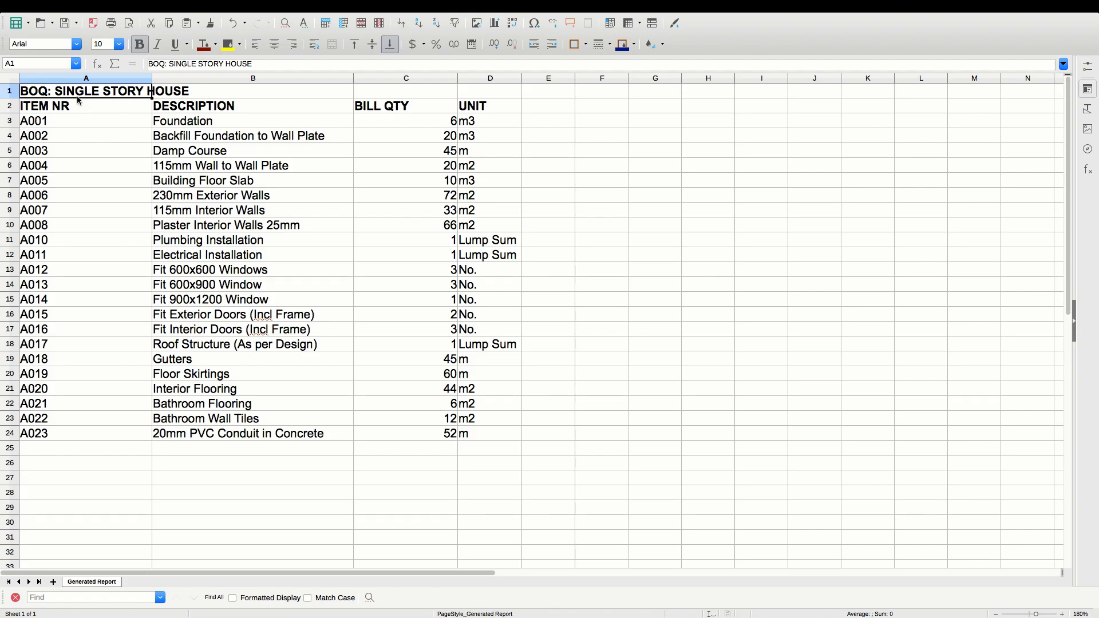
left_click(14, 107)
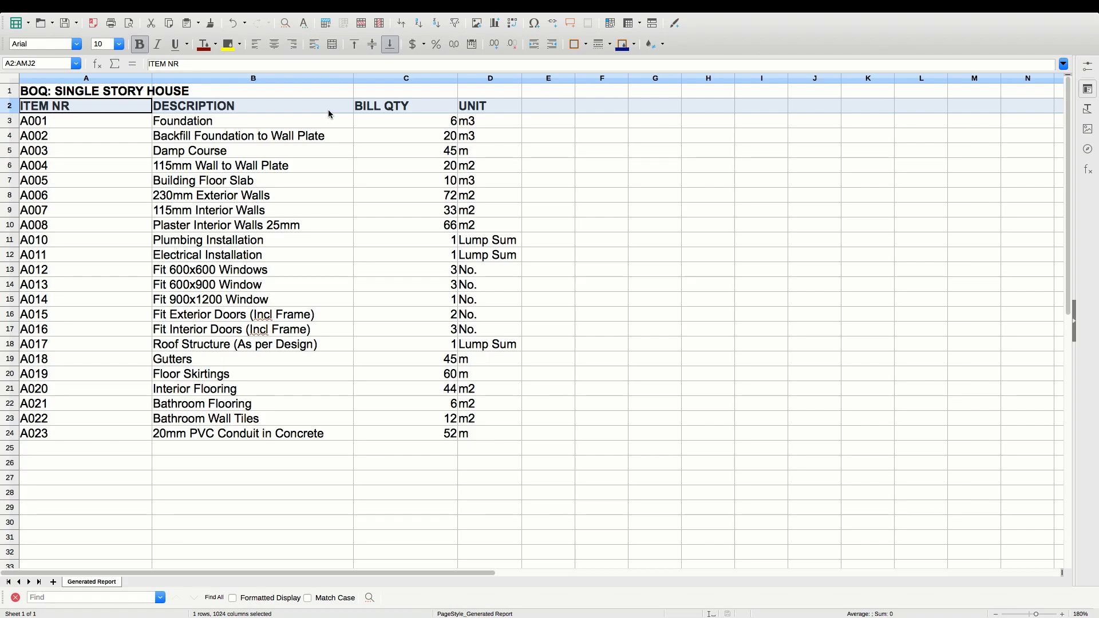
left_click_drag(11, 90, 11, 106)
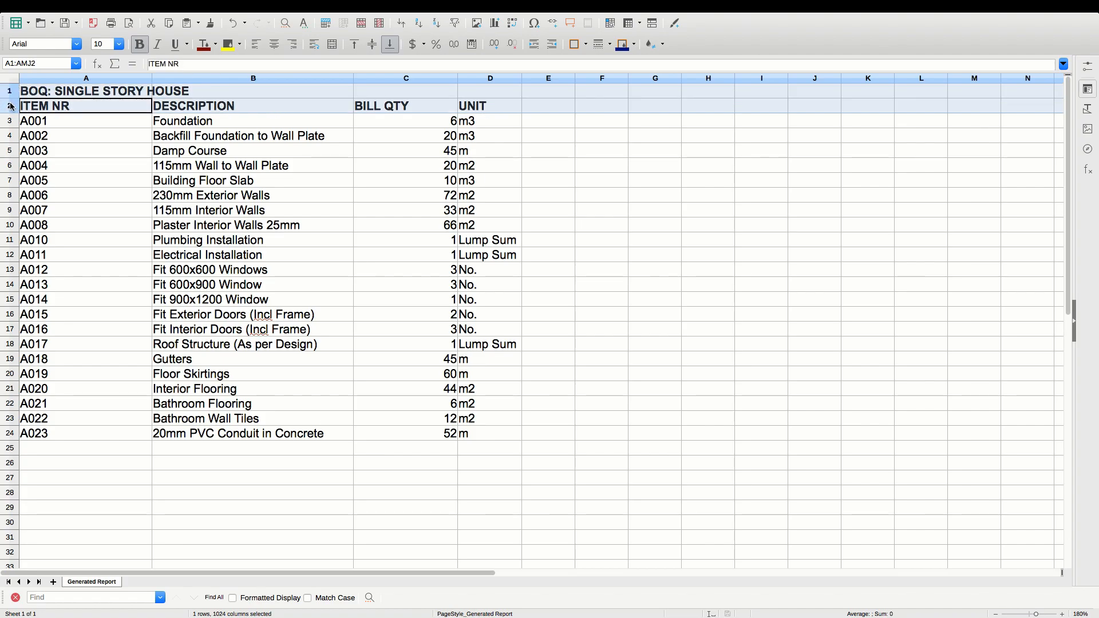
right_click(11, 106)
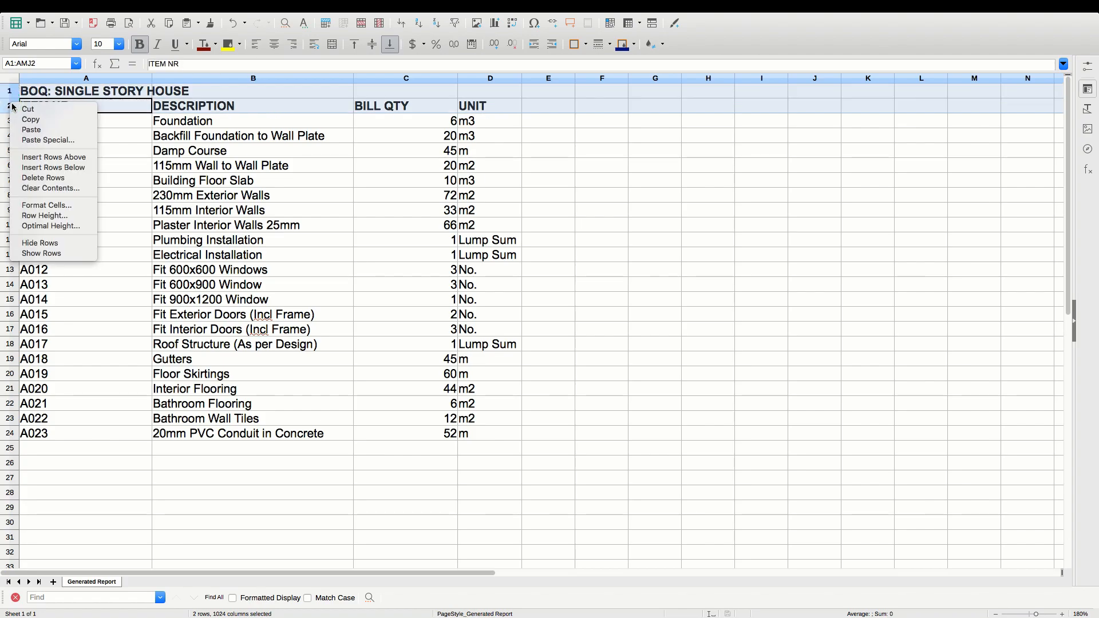
left_click(52, 179)
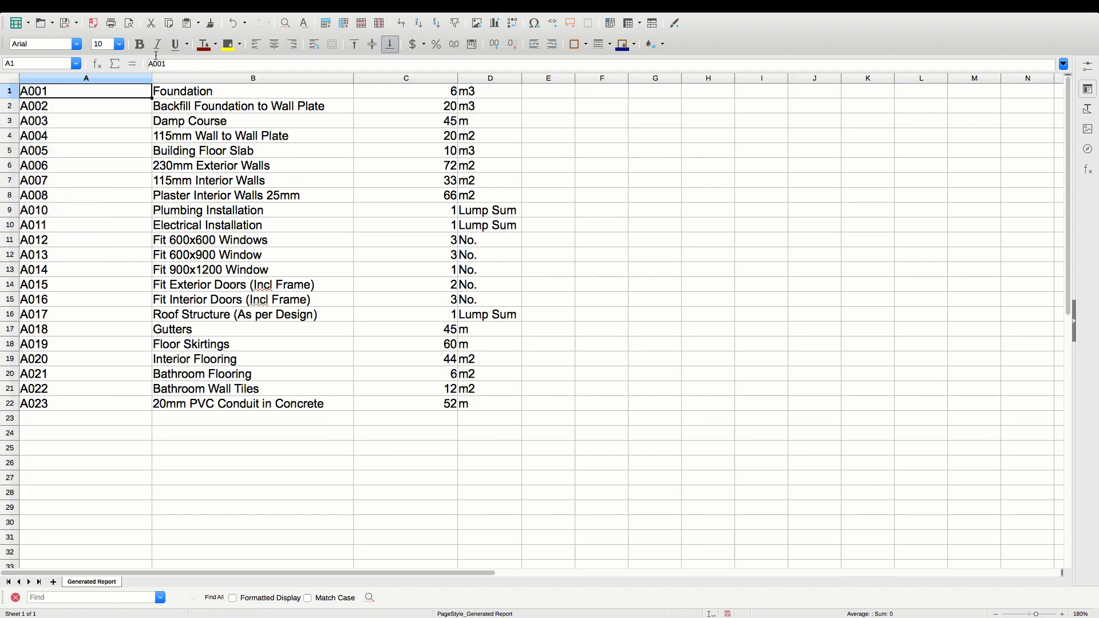
left_click(65, 22)
Return to LULA and upload Boq.xlsx from Downloads as an Excel import of the entire bill
key("ctrl+Left")
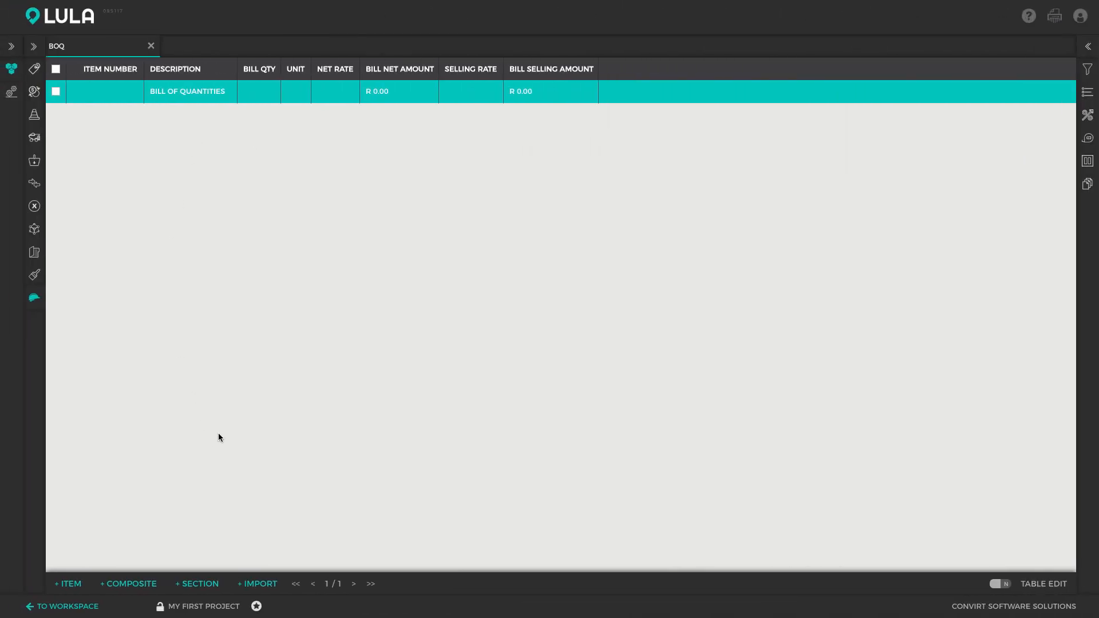
left_click(263, 587)
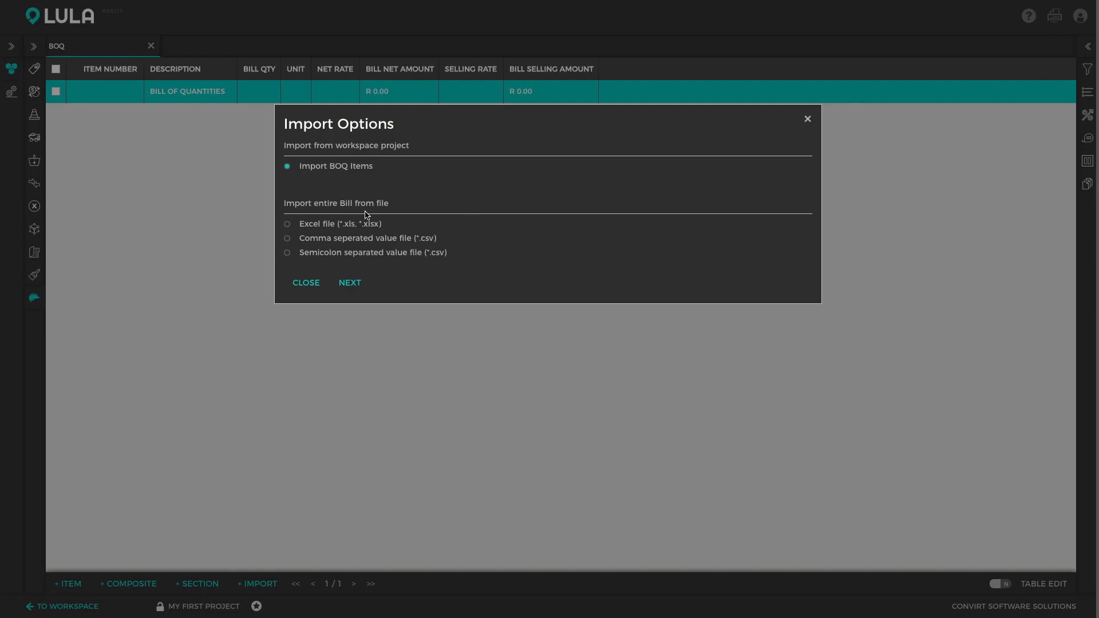
left_click(354, 227)
left_click(355, 284)
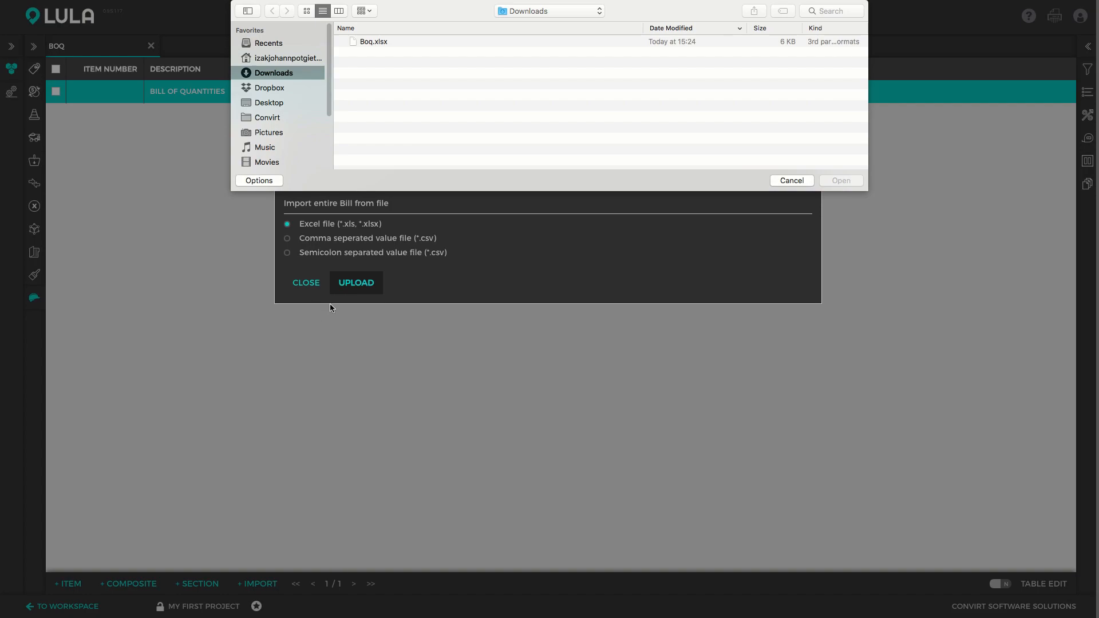
left_click(389, 41)
left_click(840, 181)
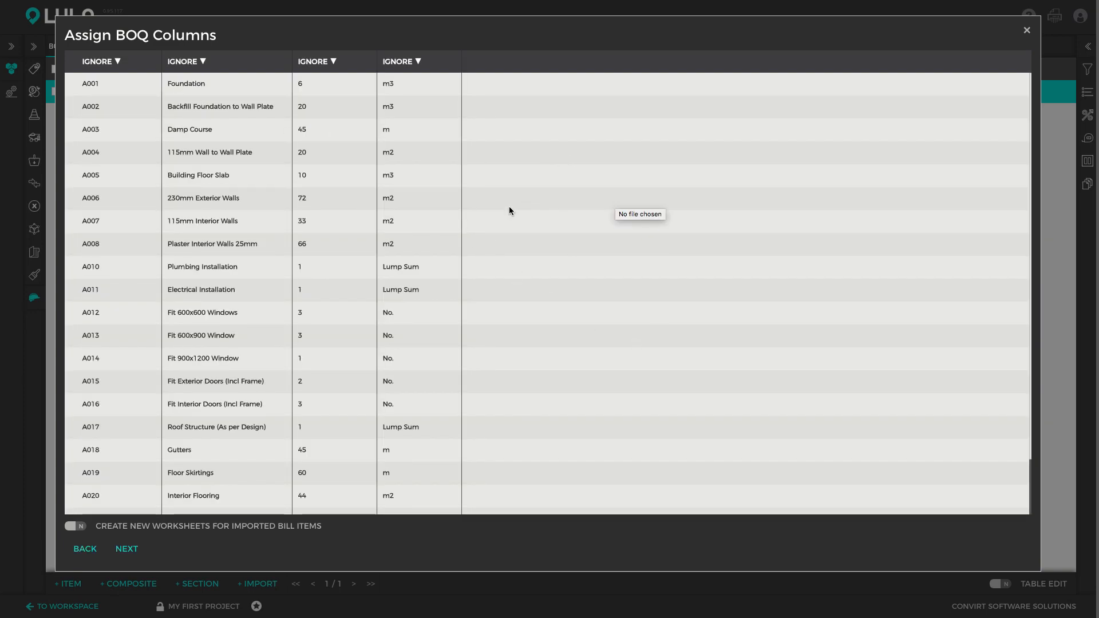
Assign the four imported columns, in order, as Item Number, Description, Bill Qty and Unit
left_click(482, 204)
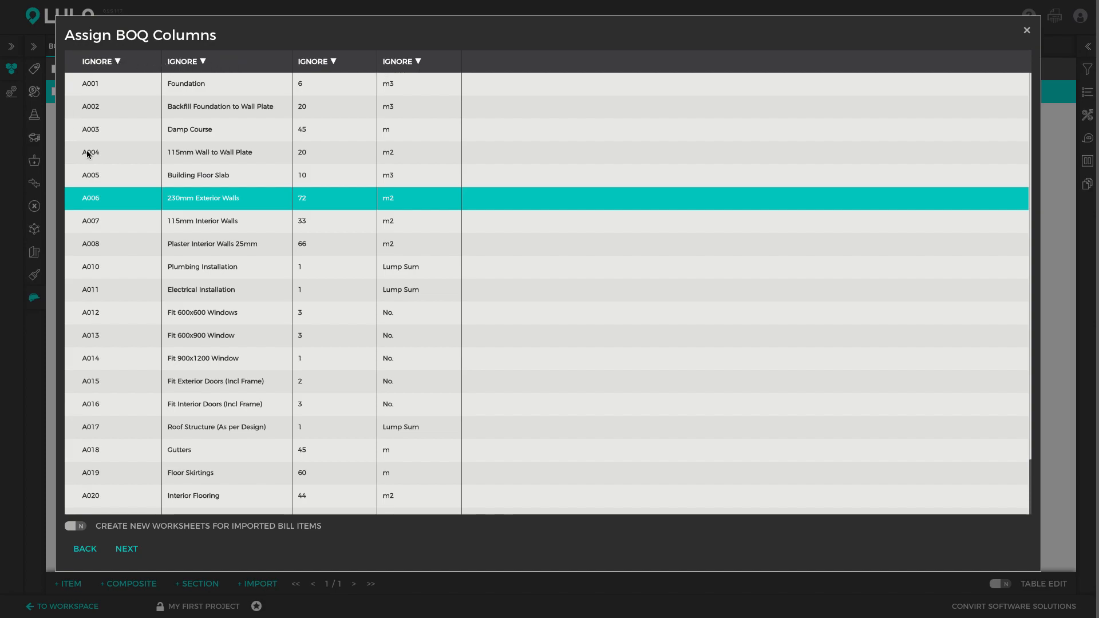
left_click(112, 63)
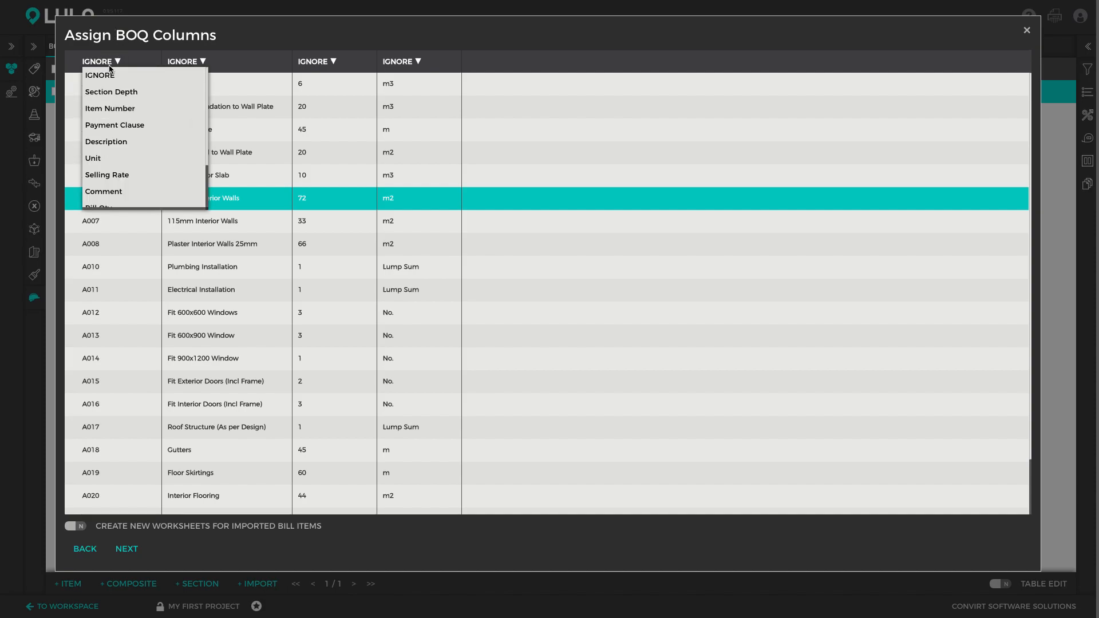
left_click(105, 110)
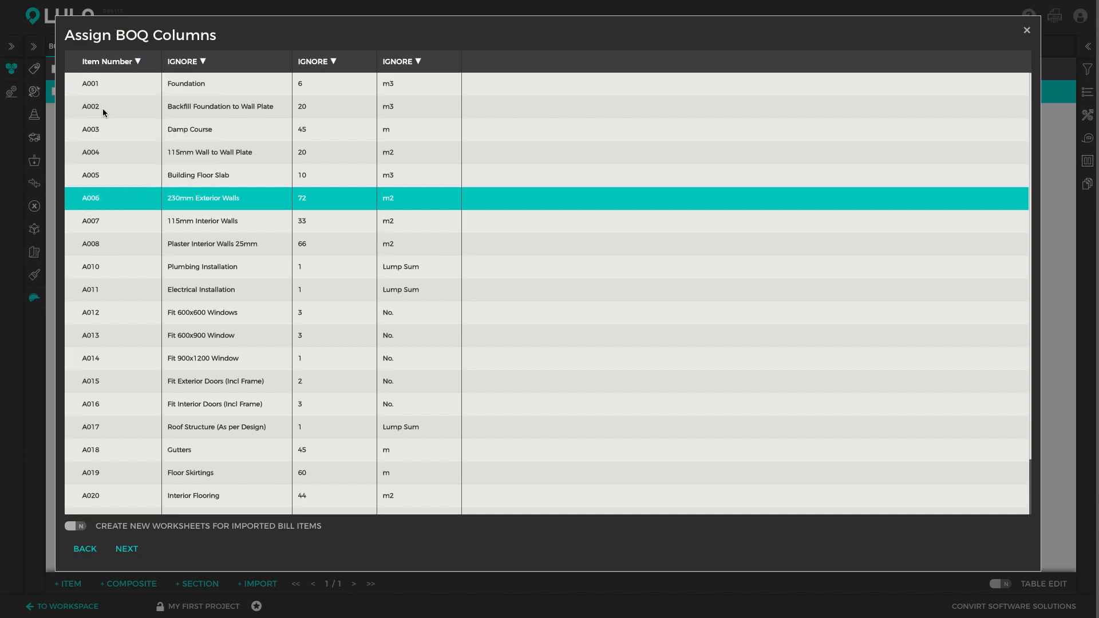
left_click(204, 64)
left_click(204, 148)
left_click(331, 61)
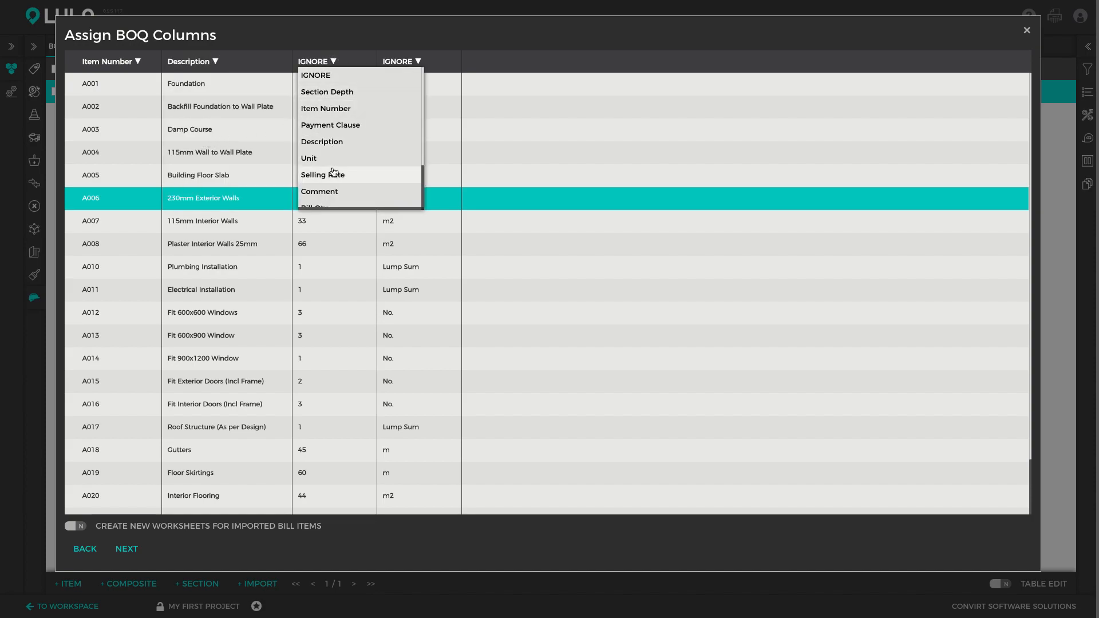
scroll(323, 171, "down", 1)
left_click(331, 193)
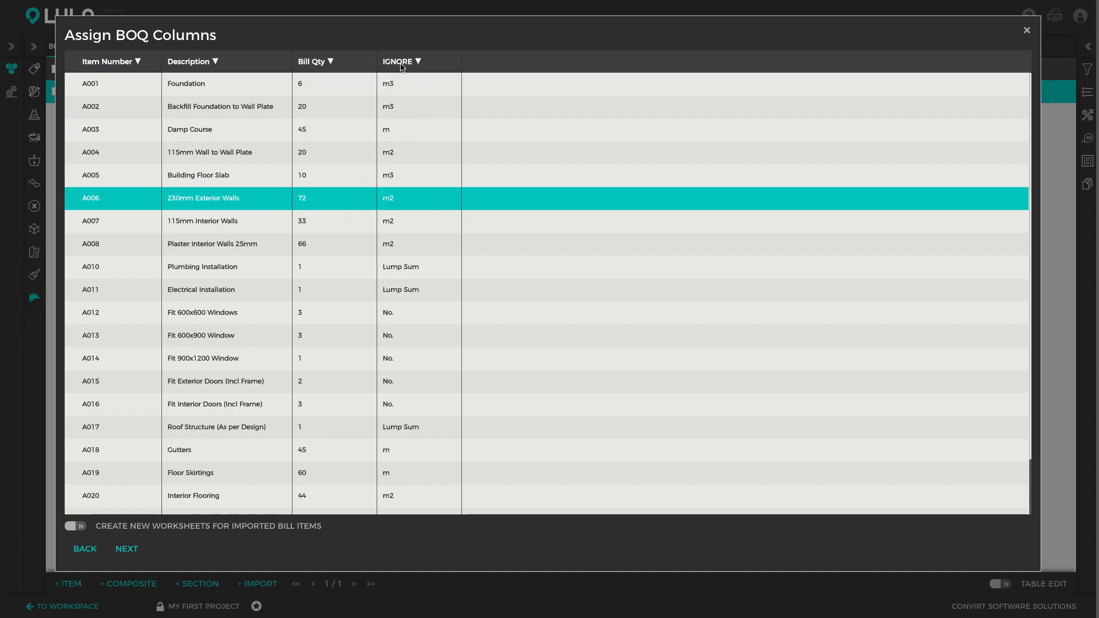
left_click(402, 64)
scroll(427, 166, "down", 2)
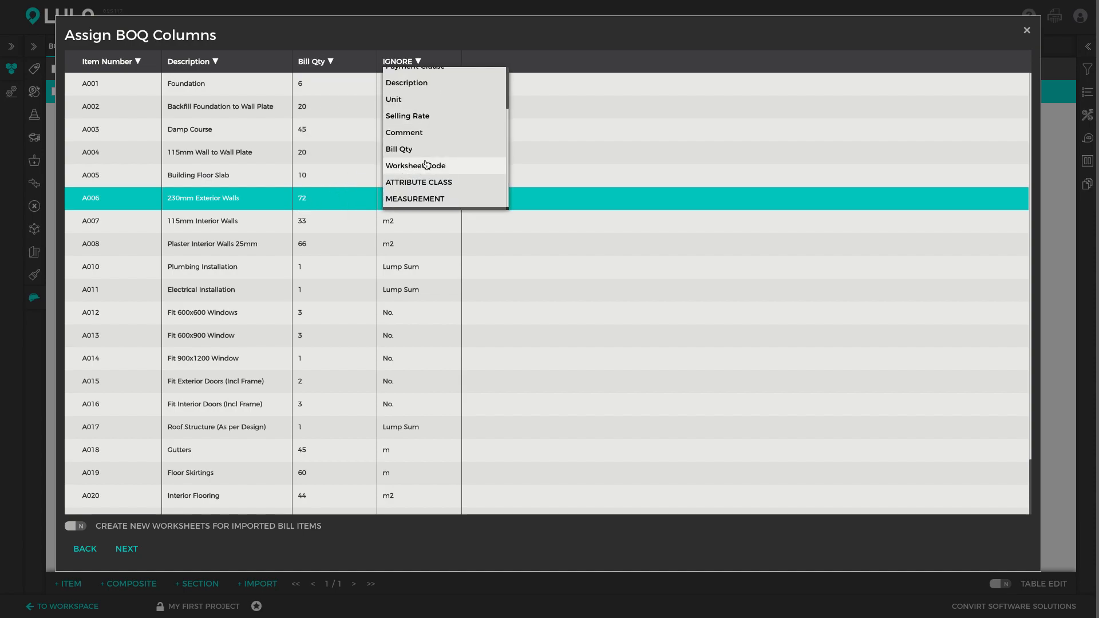
left_click(420, 101)
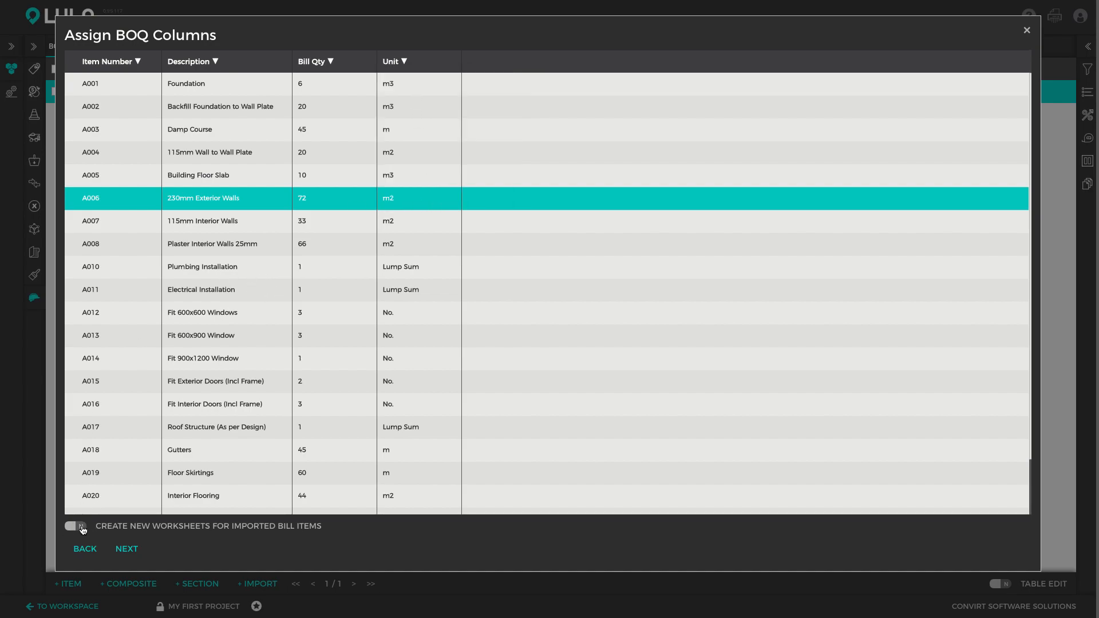
Enable creating new worksheets for imported bill items and finish the import with BILL OF QUANTITIES as the parent
left_click(85, 528)
left_click(124, 556)
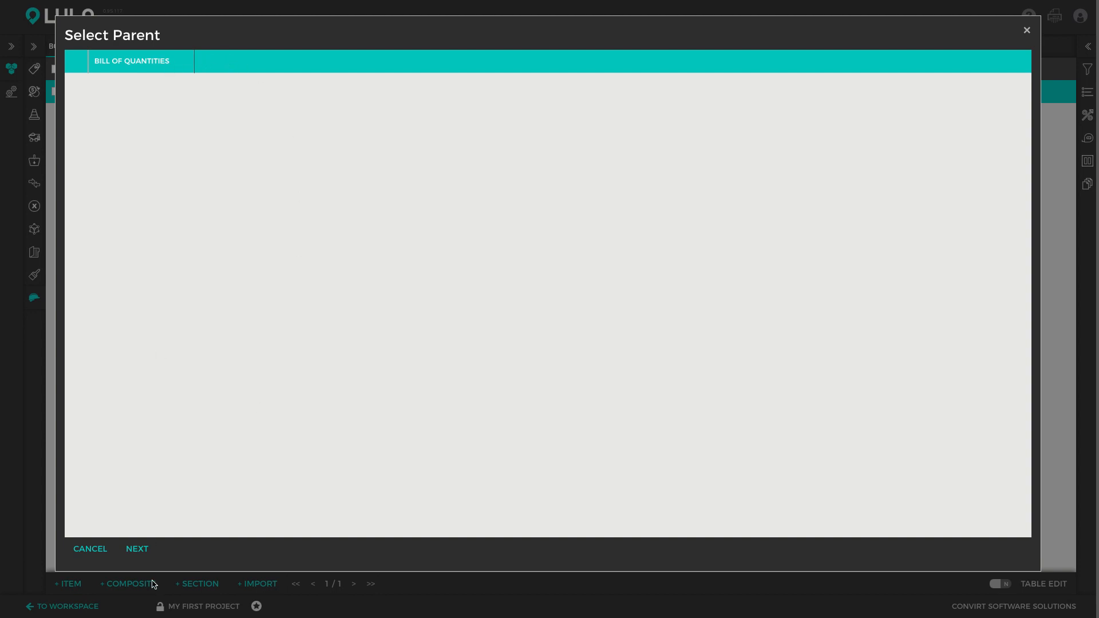
left_click(139, 549)
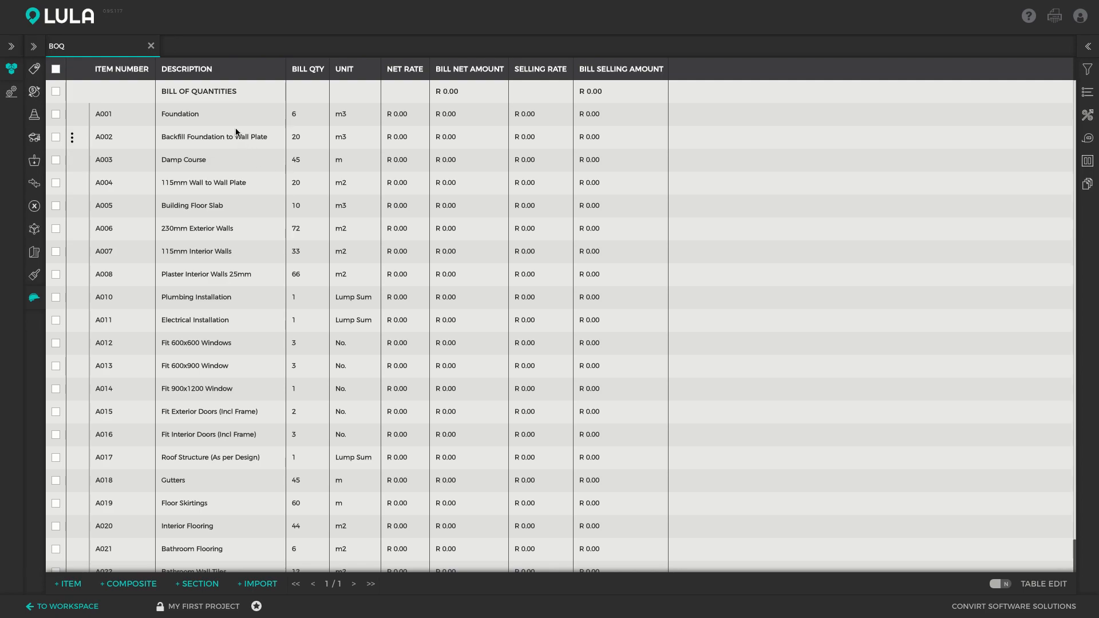
Review the imported bill items down to the end of the list and select the Foundation item
left_click(246, 136)
scroll(262, 289, "down", 1)
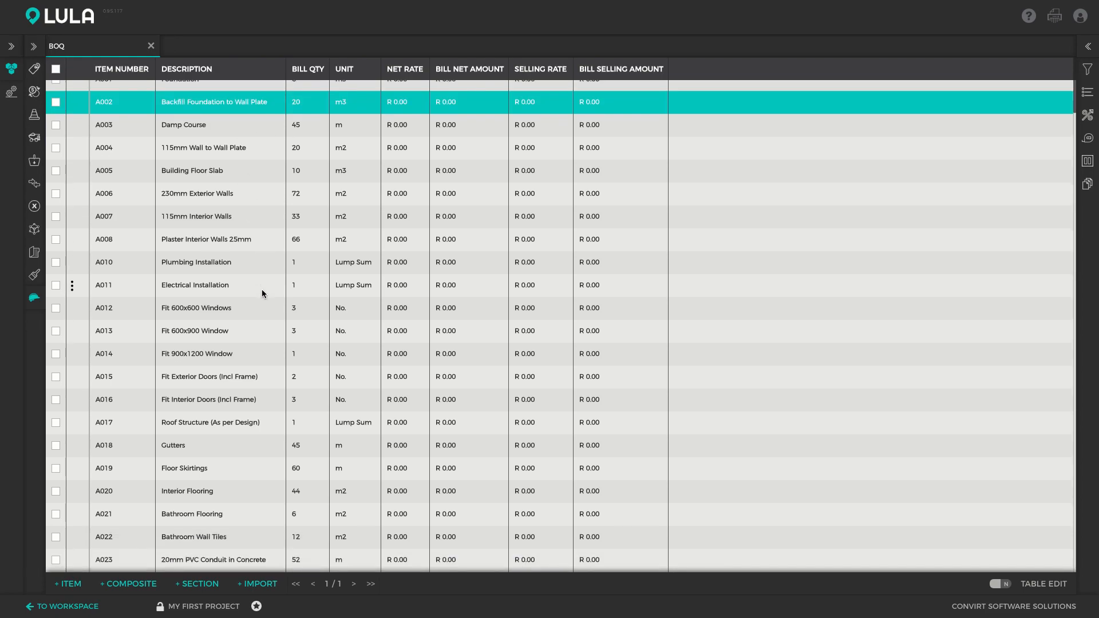
scroll(262, 290, "up", 1)
left_click(212, 115)
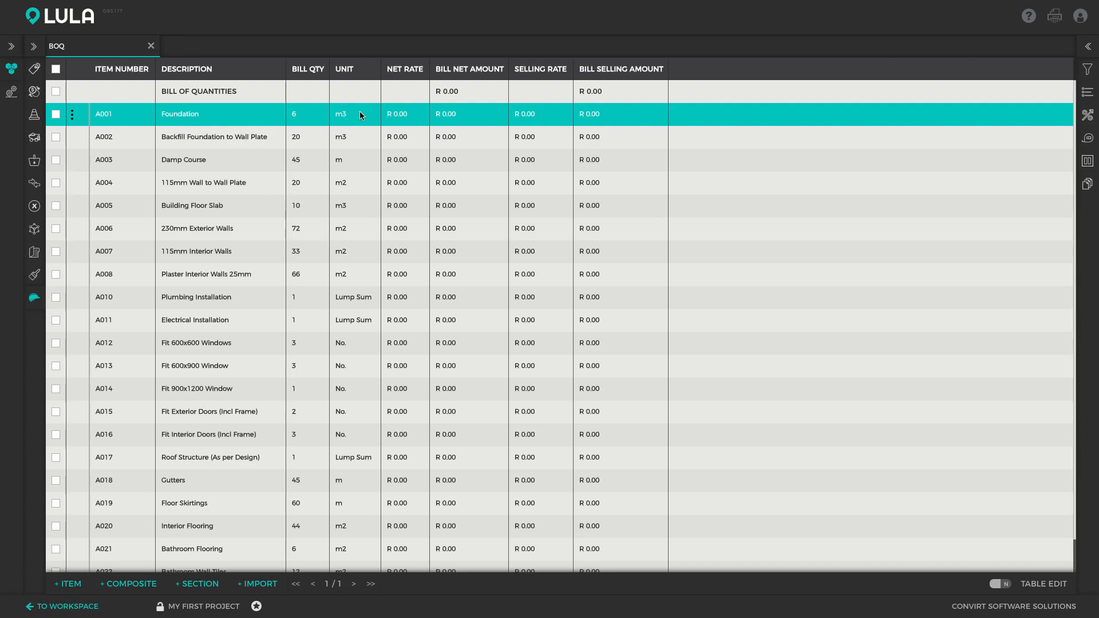
Try table editing on the Backfill Foundation to Wall Plate description, and turn table editing off again without changes
left_click(1000, 583)
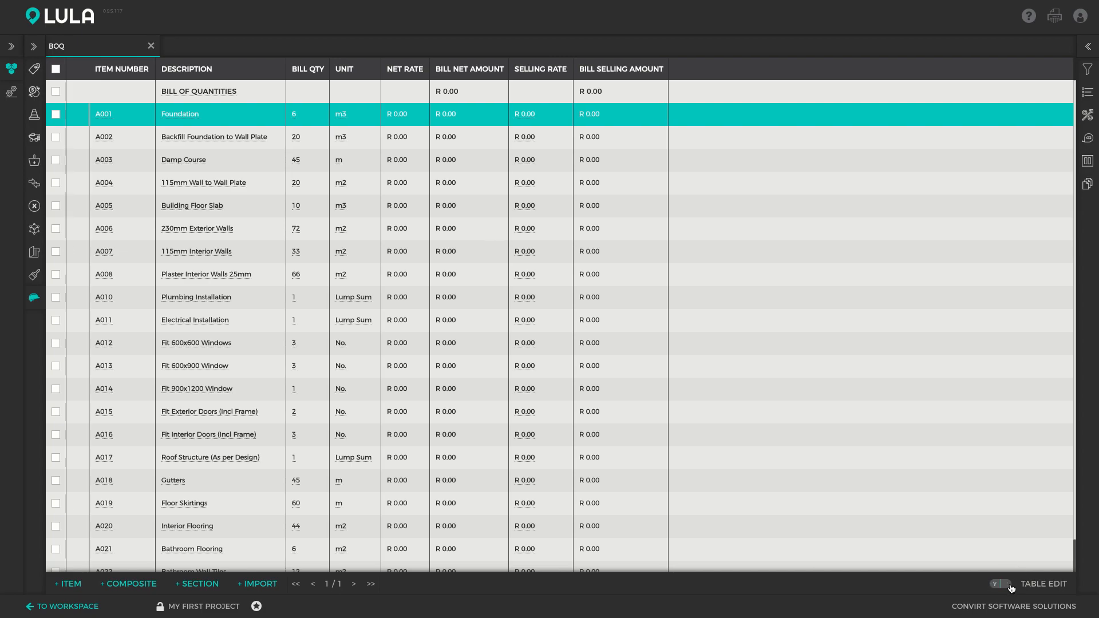
left_click(204, 141)
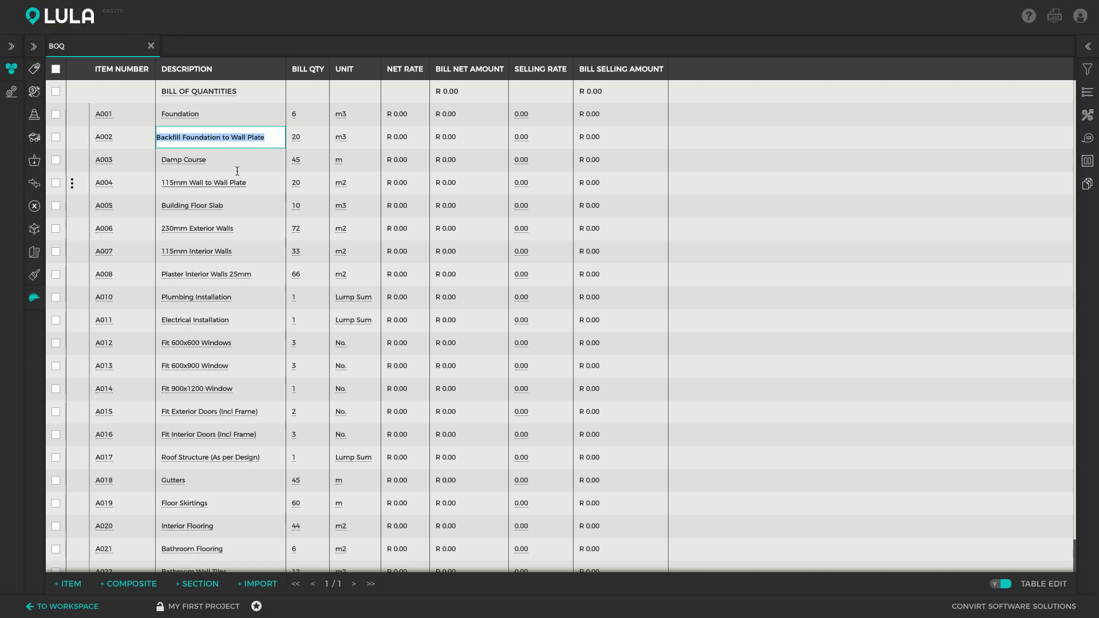
left_click(235, 166)
left_click(1000, 584)
Open the Foundation bill item in the BOQ item editor and show the general information of its A001 top-level entry
left_click(207, 117)
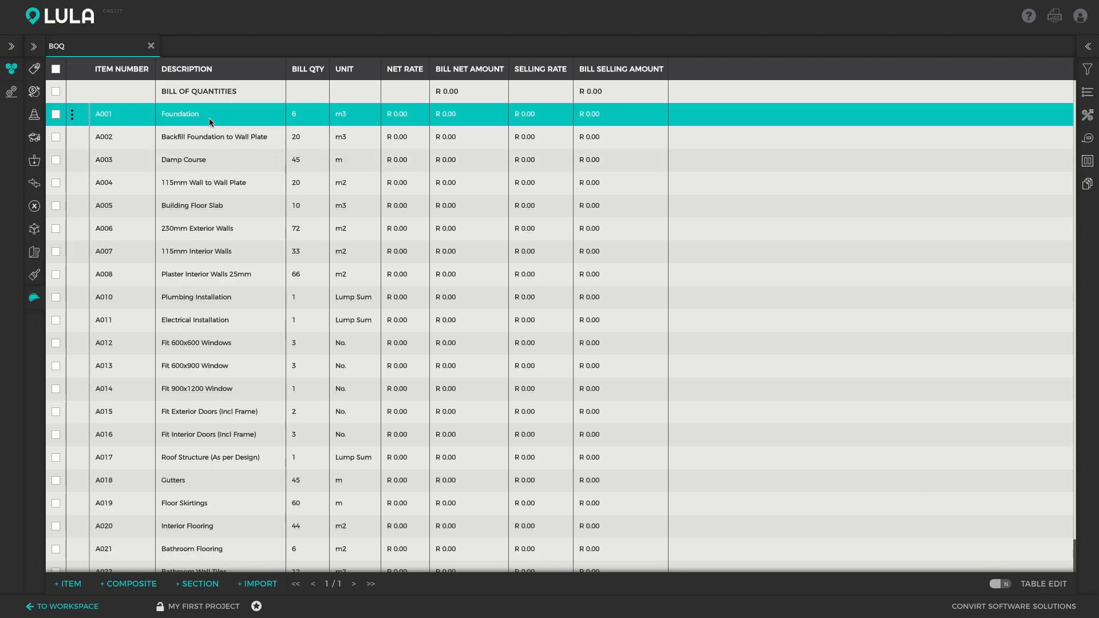
double_click(185, 118)
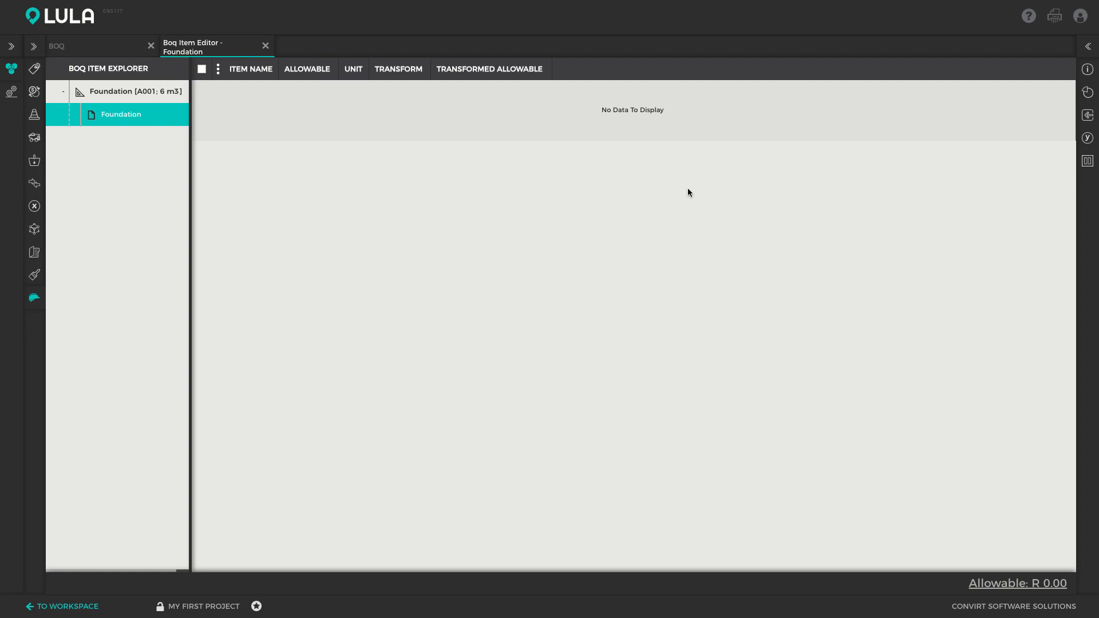
left_click(144, 91)
left_click(1087, 69)
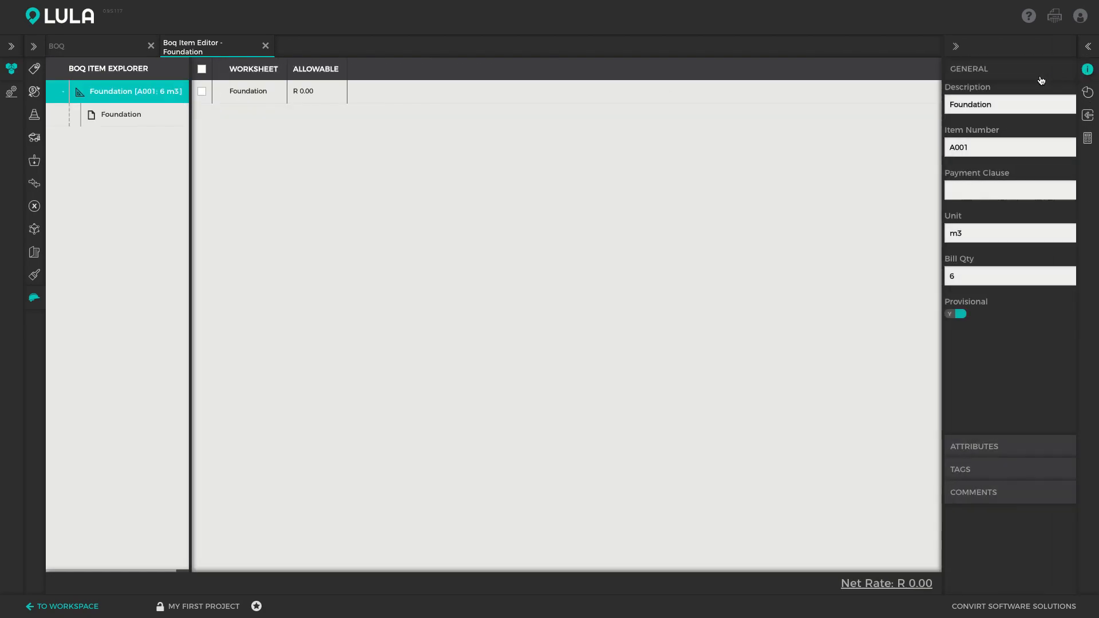